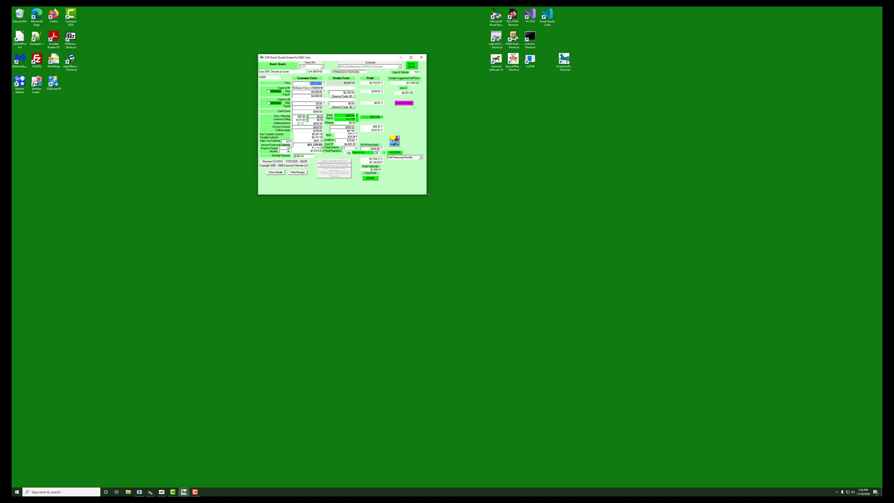
Enlarge the Quick Quote window, close it, and enlarge the Inventory Display window.
{"action": "left_click_drag", "start_coordinate": [427, 196], "coordinate": [822, 480]}
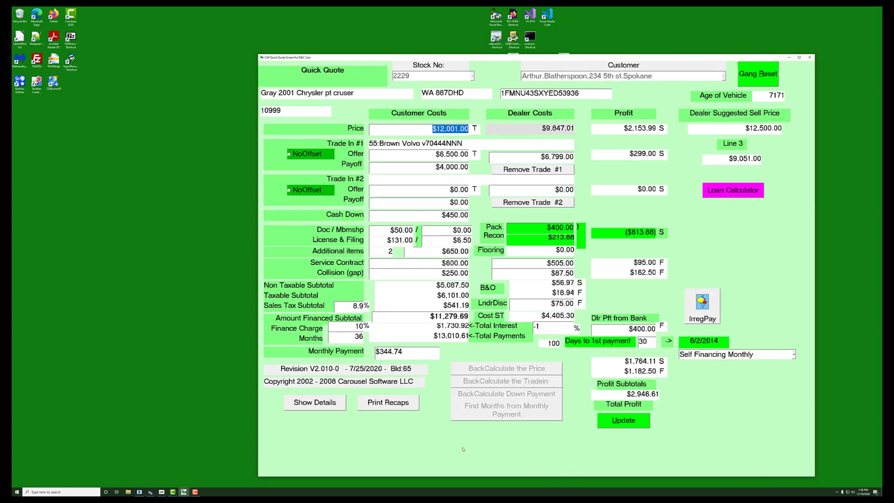
{"action": "key", "text": "alt+F4"}
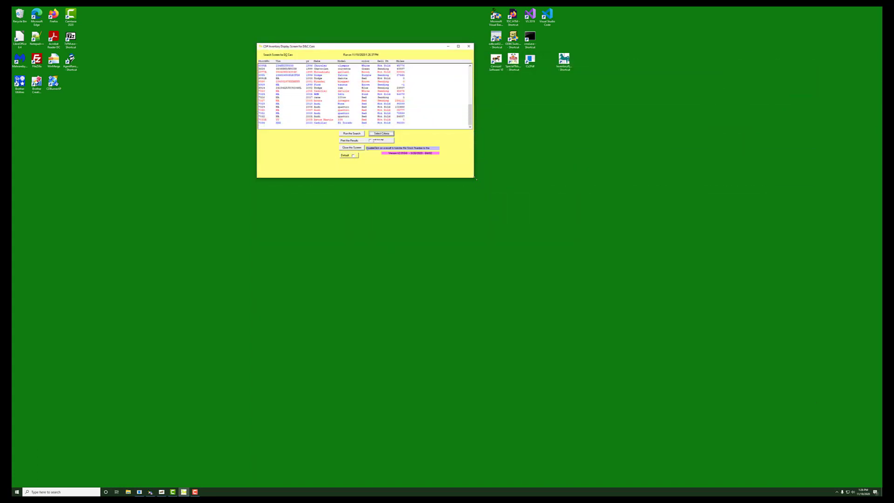
{"action": "left_click_drag", "start_coordinate": [476, 180], "coordinate": [763, 420]}
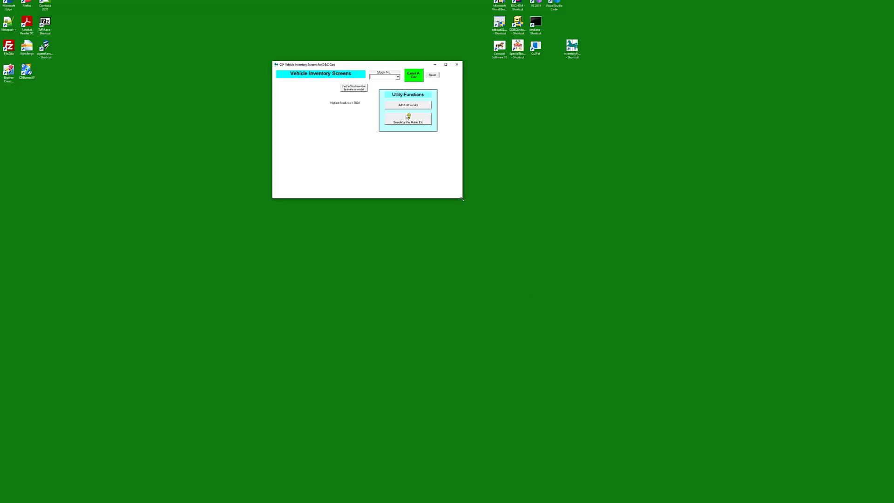
Enlarge the original Vehicle Inventory window with the Enter A Car option and open stock number 2229.
{"action": "left_click_drag", "start_coordinate": [462, 200], "coordinate": [709, 363]}
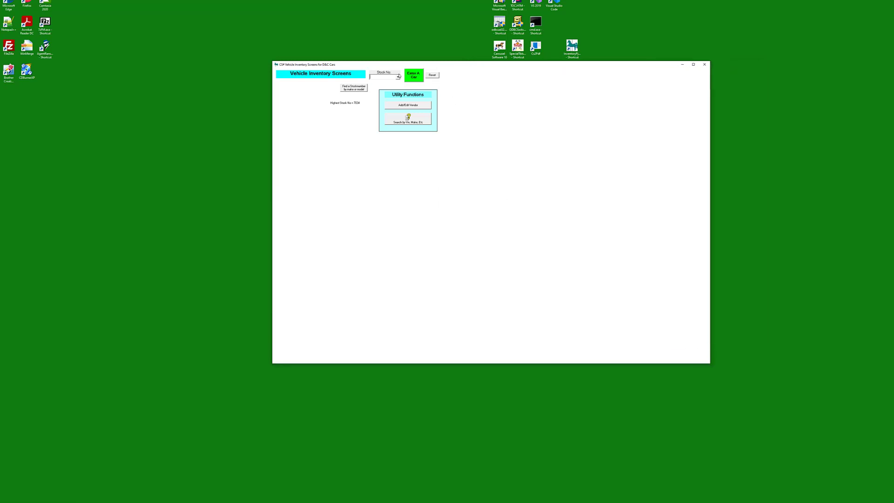
{"action": "left_click", "coordinate": [398, 77]}
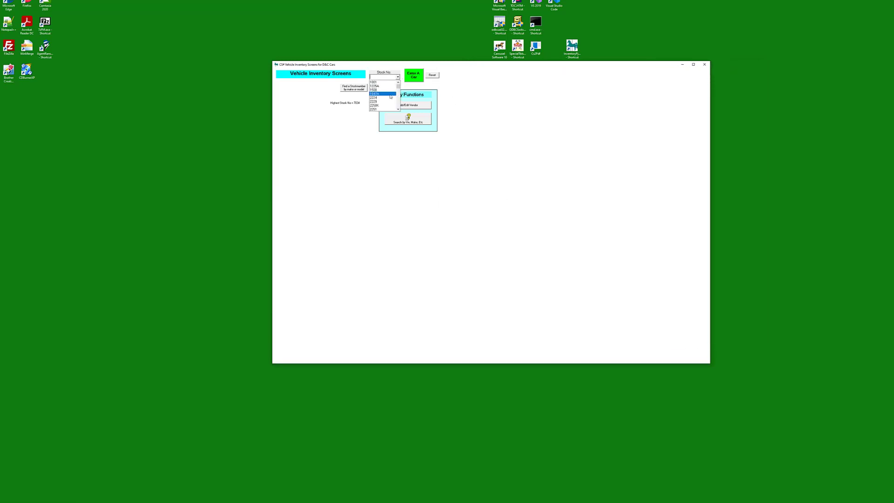
{"action": "left_click", "coordinate": [387, 102]}
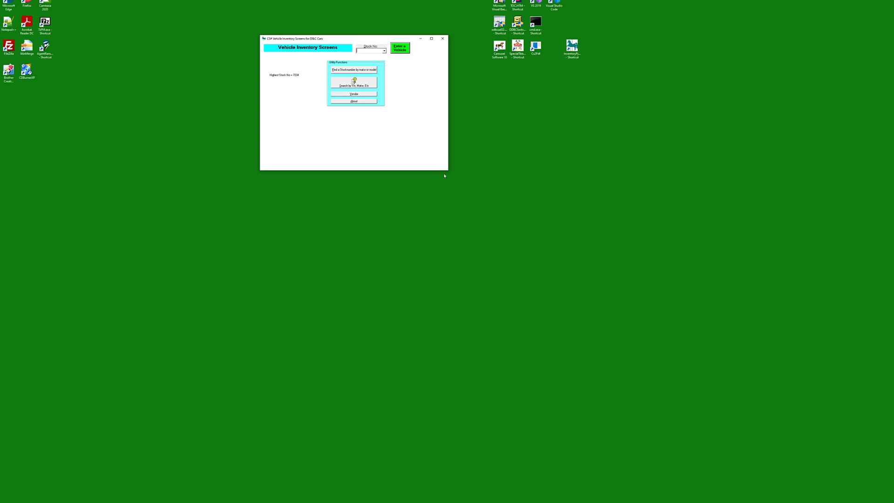
Enlarge the redesigned Vehicle Inventory window with the Enter a Vehicle option and load stock number 2229.
{"action": "left_click_drag", "start_coordinate": [447, 171], "coordinate": [717, 420]}
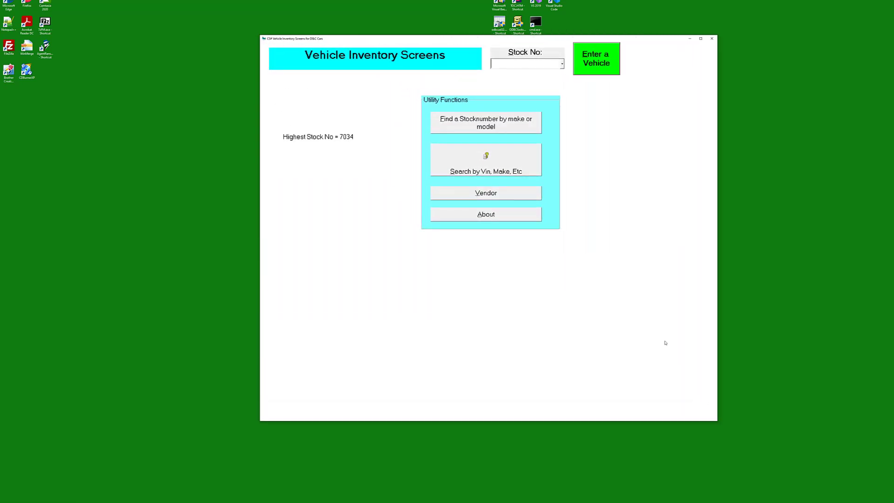
{"action": "left_click", "coordinate": [562, 65]}
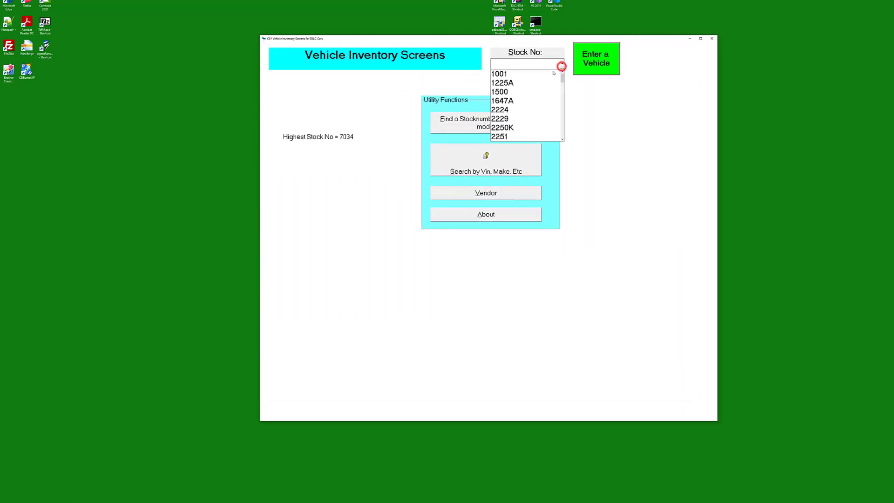
{"action": "left_click", "coordinate": [502, 119]}
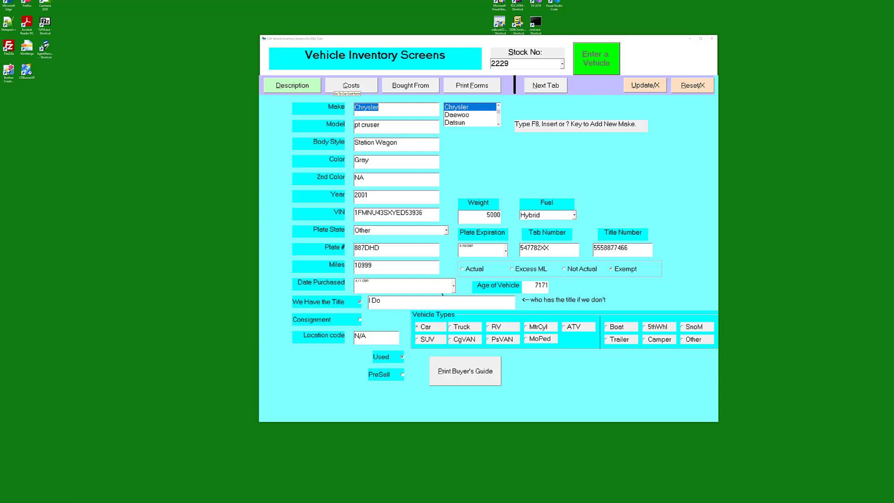
Review the Costs, Bought From and Print Forms pages of vehicle 2229, and exit the record with an update.
{"action": "left_click", "coordinate": [347, 85]}
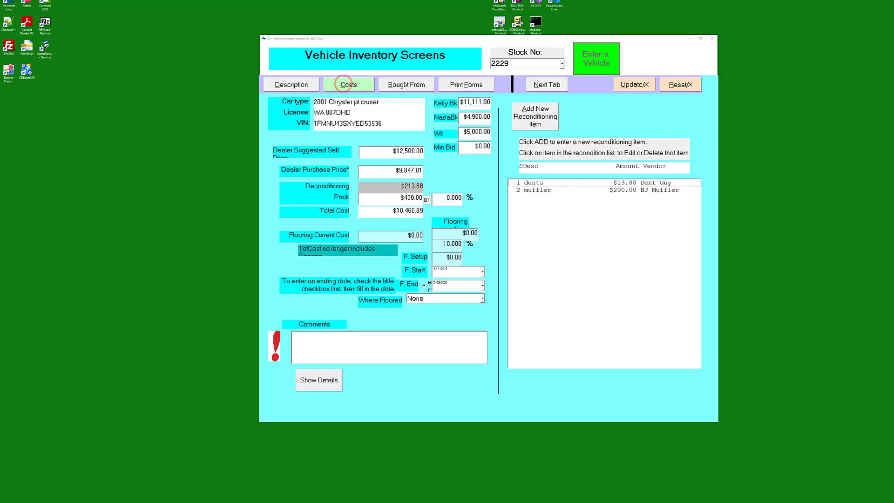
{"action": "left_click", "coordinate": [403, 82]}
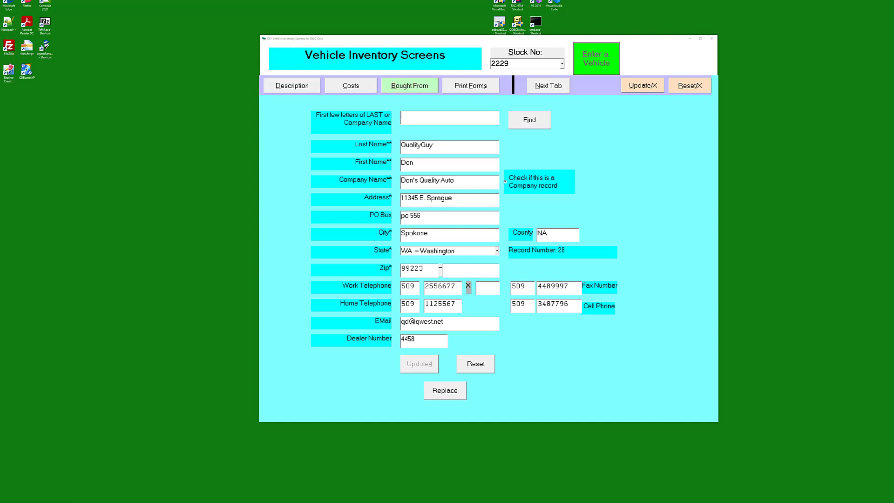
{"action": "left_click", "coordinate": [477, 86]}
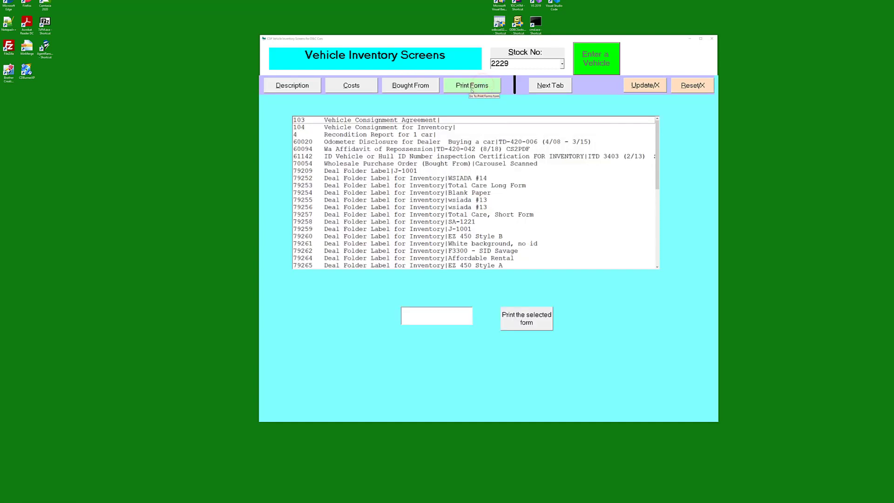
{"action": "left_click", "coordinate": [642, 87]}
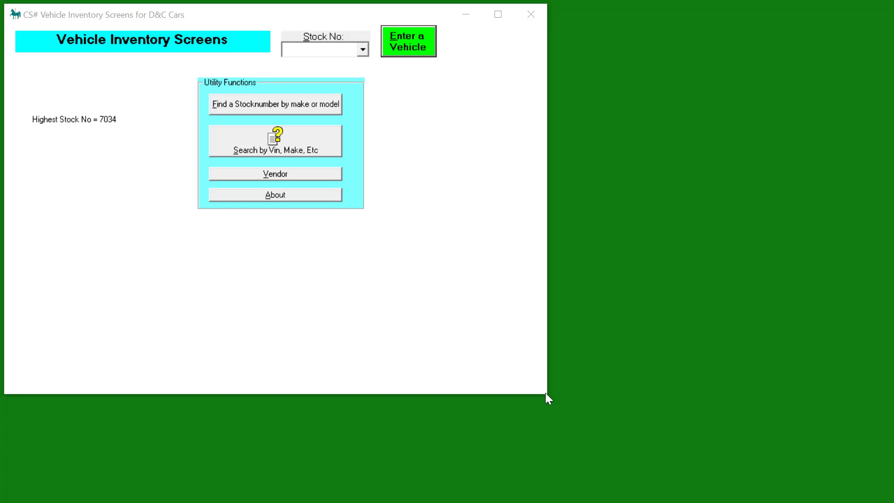
Enlarge the reopened Vehicle Inventory window and select stock number 2229 again.
{"action": "left_click_drag", "start_coordinate": [545, 396], "coordinate": [629, 449]}
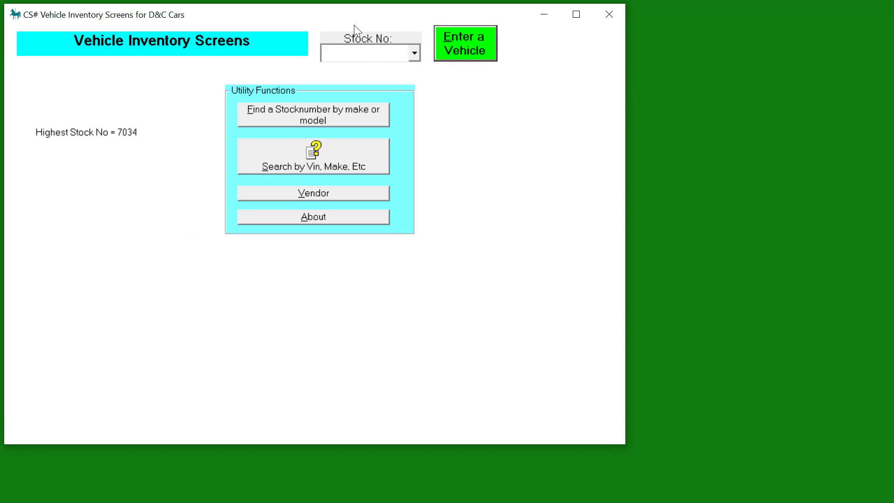
{"action": "left_click", "coordinate": [415, 55]}
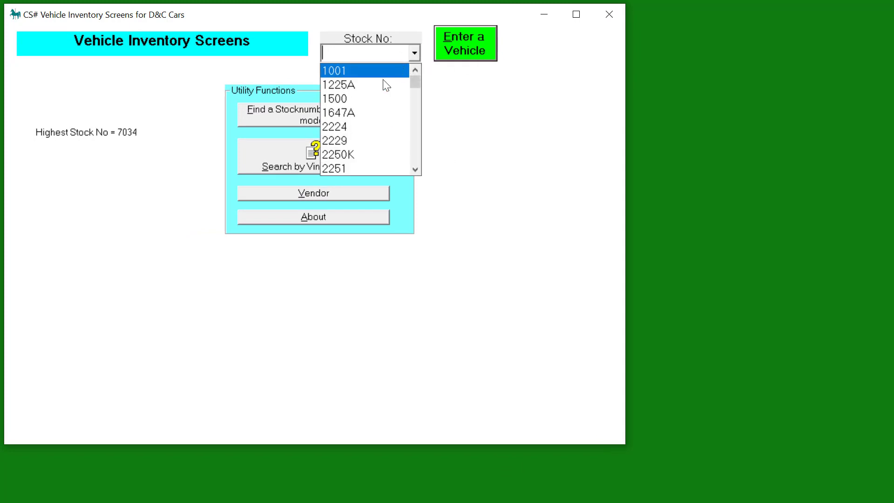
{"action": "left_click", "coordinate": [344, 142]}
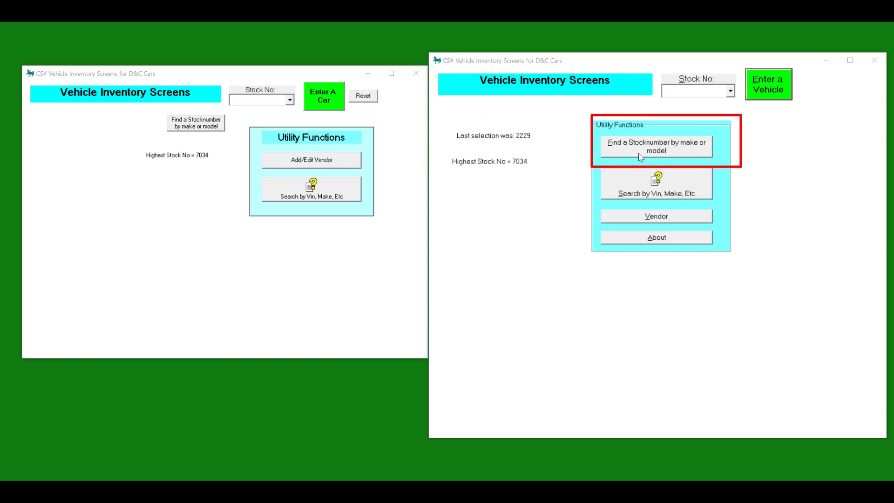
Open stock number 2229 in both the original and the redesigned Vehicle Inventory windows for comparison.
{"action": "left_click", "coordinate": [289, 101]}
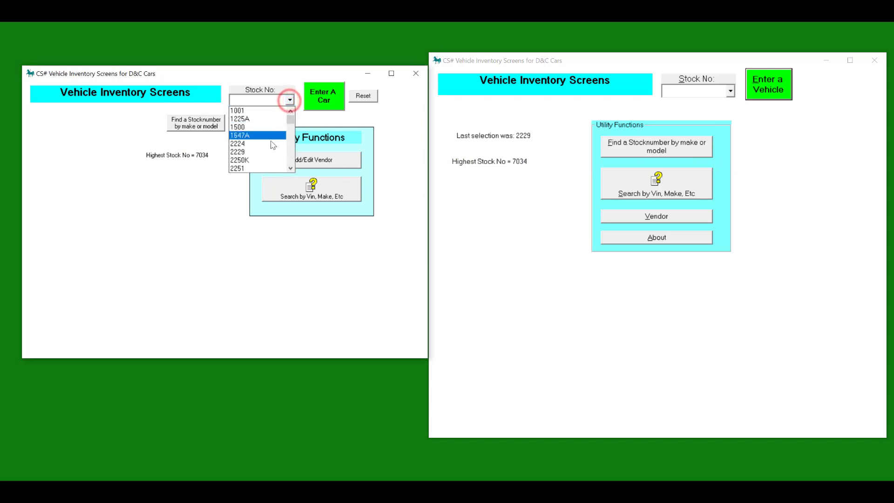
{"action": "left_click", "coordinate": [269, 152]}
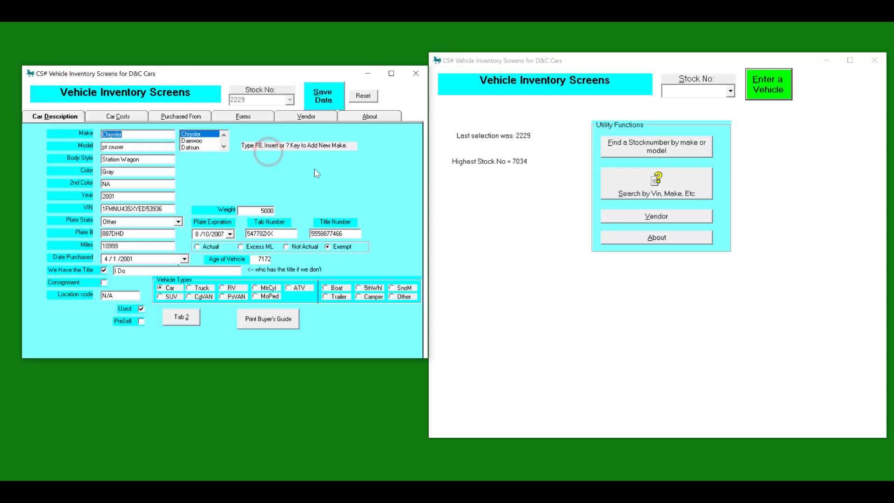
{"action": "left_click", "coordinate": [729, 96]}
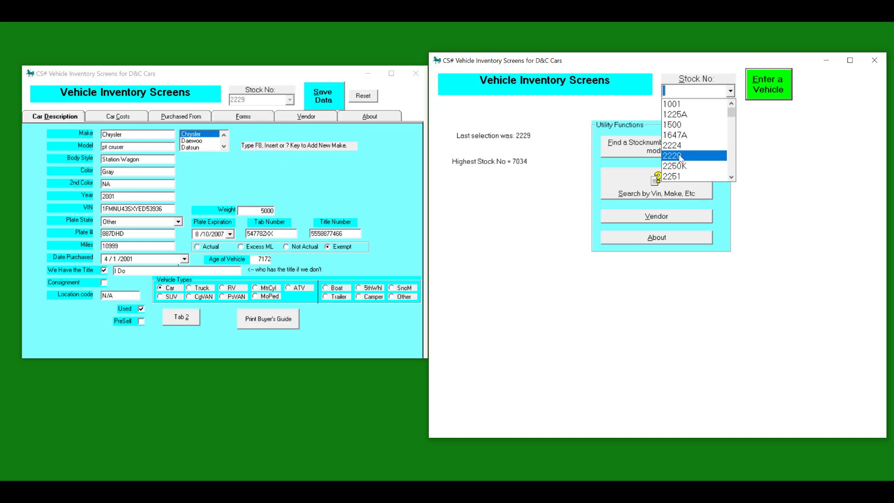
{"action": "left_click", "coordinate": [680, 157]}
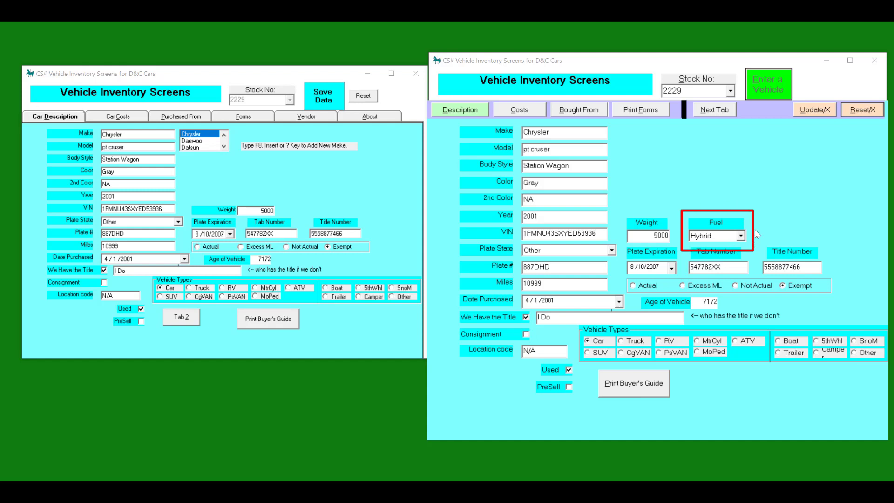
Examine the pick lists for the Make and Body Style fields on the redesigned vehicle description.
{"action": "left_click", "coordinate": [567, 136]}
{"action": "left_click", "coordinate": [567, 152]}
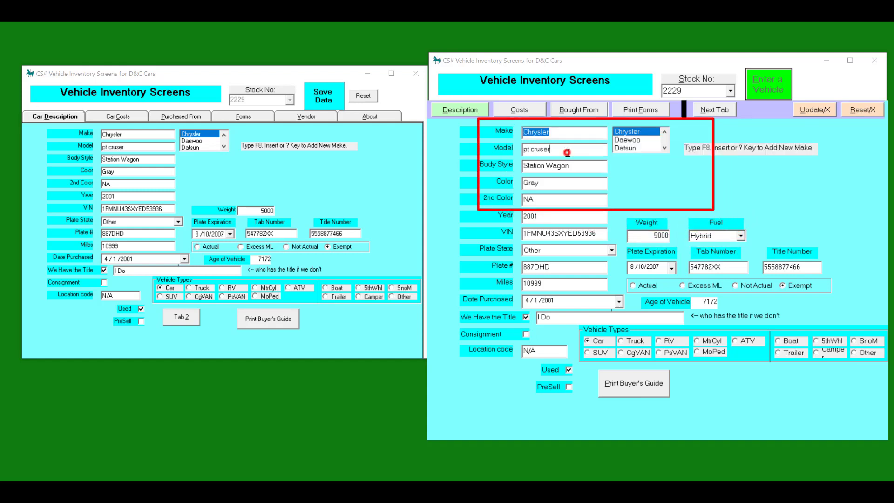
{"action": "left_click", "coordinate": [568, 168]}
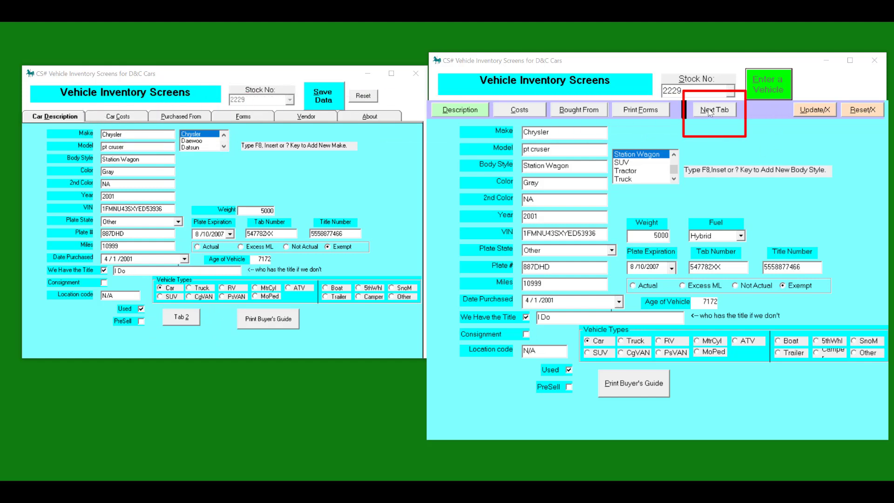
Compare the vehicle's costs, purchase source and printable forms pages between the redesigned and original inventory windows.
{"action": "left_click", "coordinate": [515, 111]}
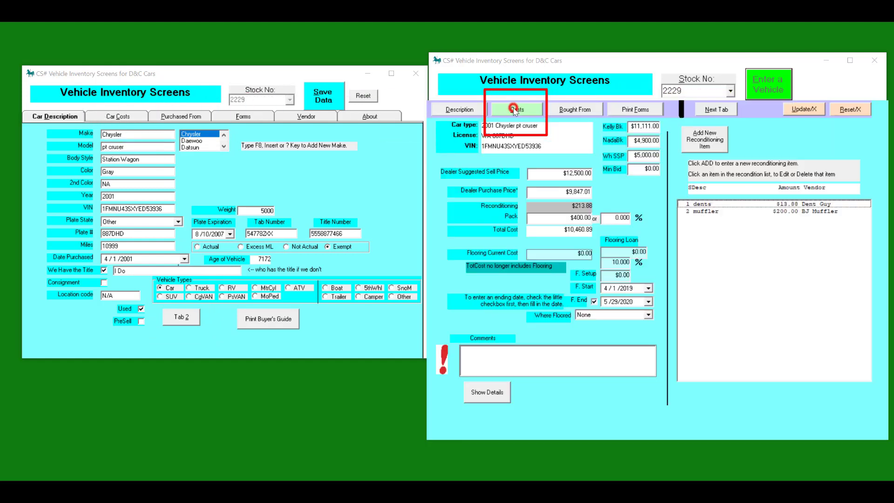
{"action": "left_click", "coordinate": [125, 120]}
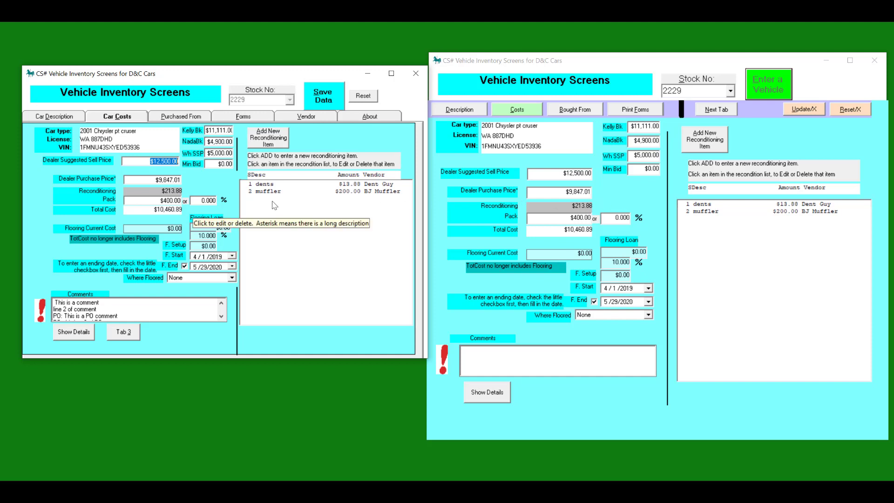
{"action": "left_click", "coordinate": [182, 116]}
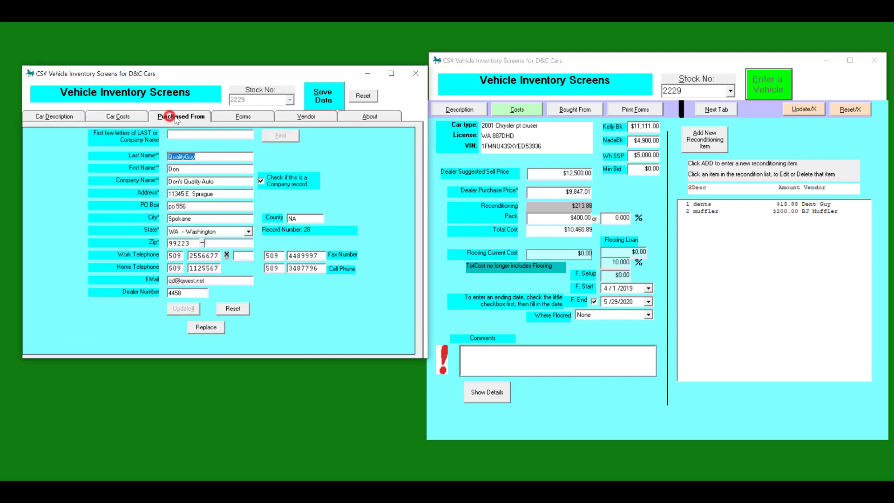
{"action": "left_click", "coordinate": [572, 110]}
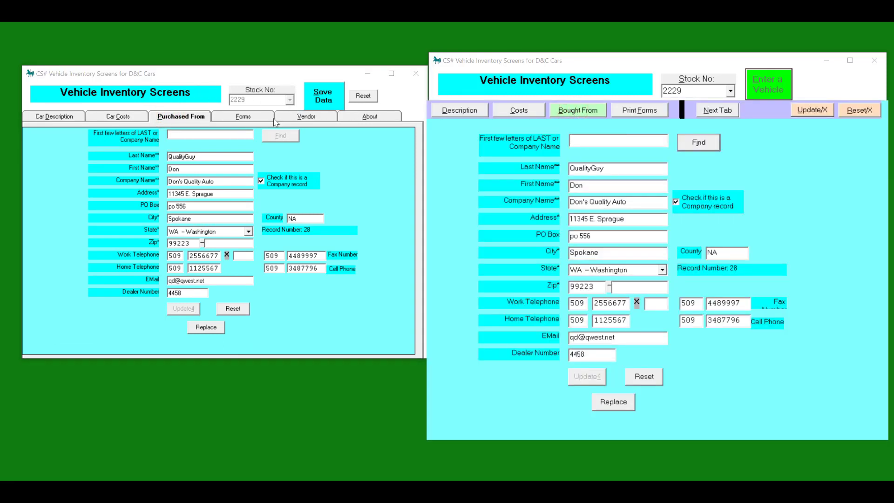
{"action": "left_click", "coordinate": [245, 117]}
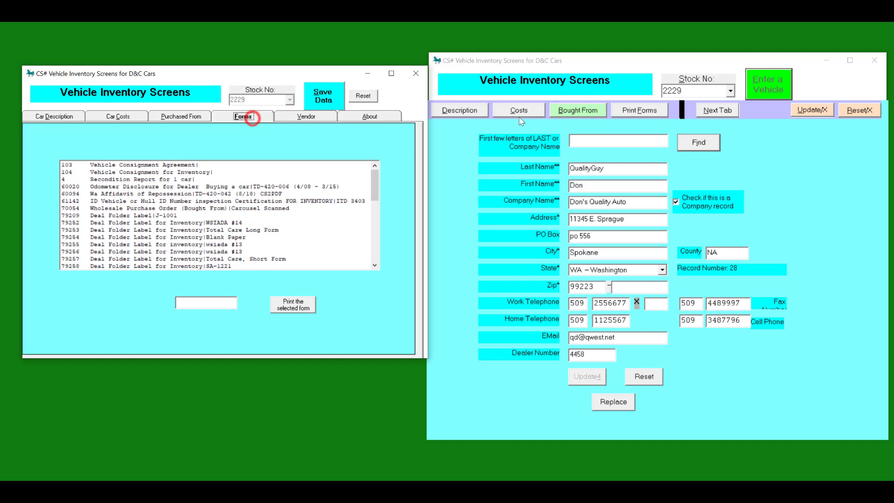
{"action": "left_click", "coordinate": [637, 111]}
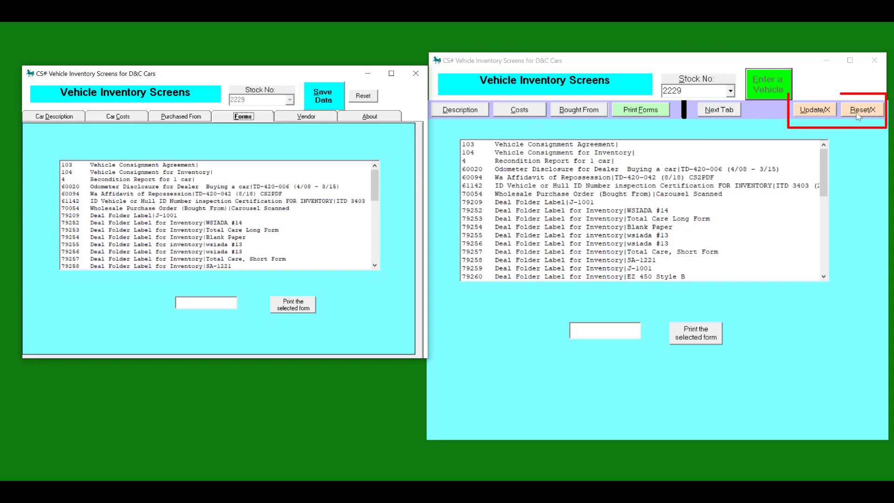
Save and exit vehicle 2229 in both inventory windows, and reset the reopened record in the redesigned window.
{"action": "left_click", "coordinate": [811, 111]}
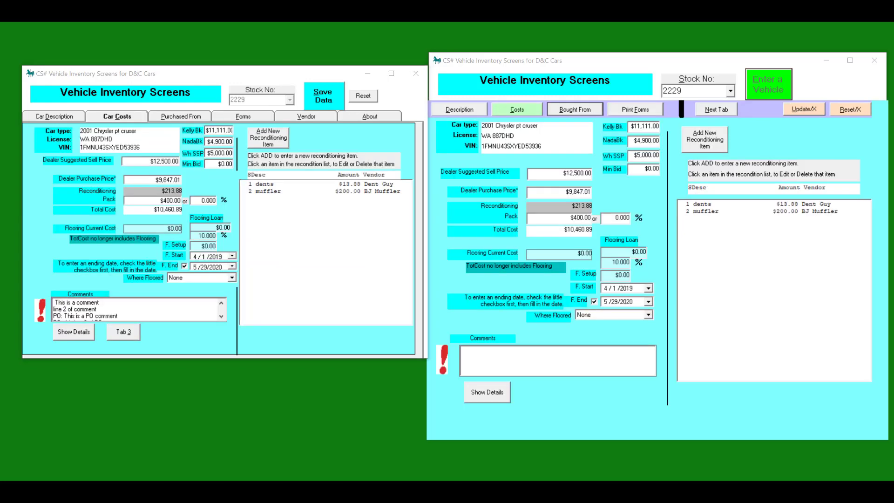
{"action": "left_click", "coordinate": [323, 97]}
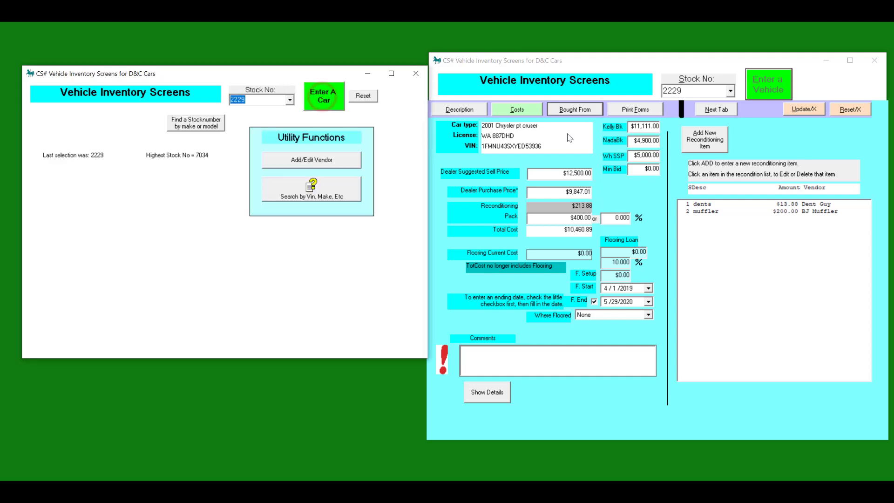
{"action": "left_click", "coordinate": [806, 111]}
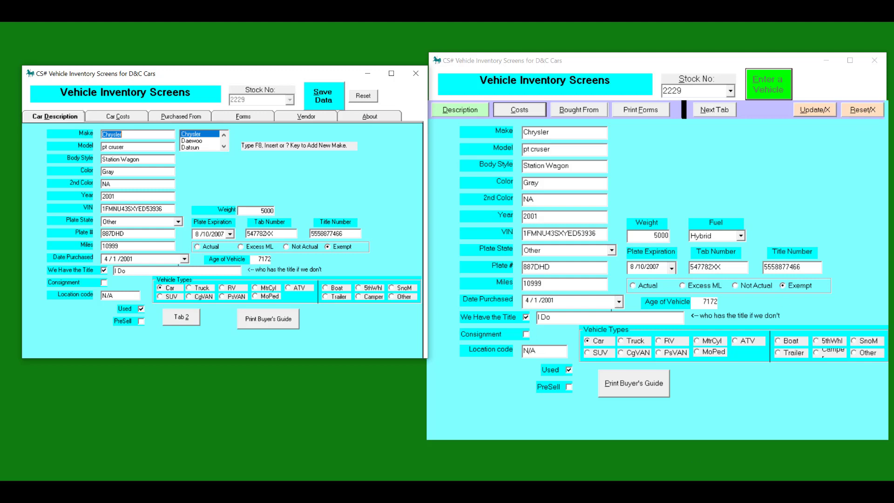
{"action": "left_click", "coordinate": [862, 110]}
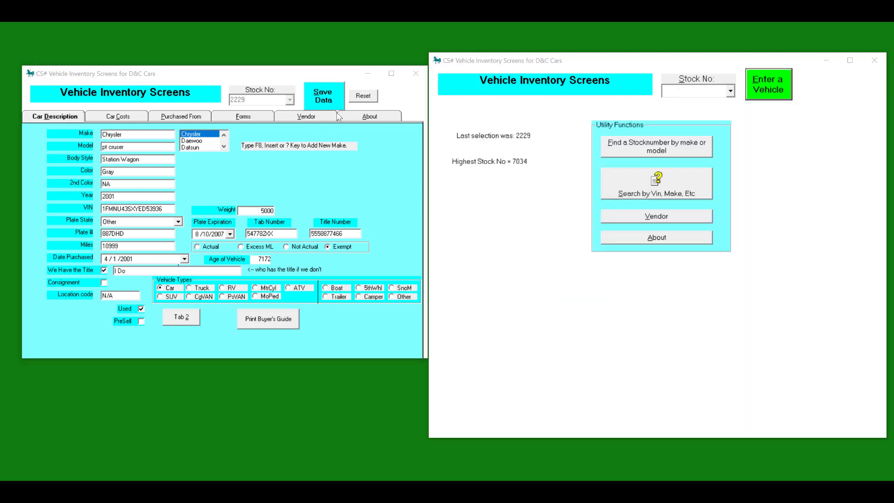
Open the Add/Edit Vendor form from both inventory windows and load the existing company Dent Guy in each.
{"action": "left_click", "coordinate": [305, 118]}
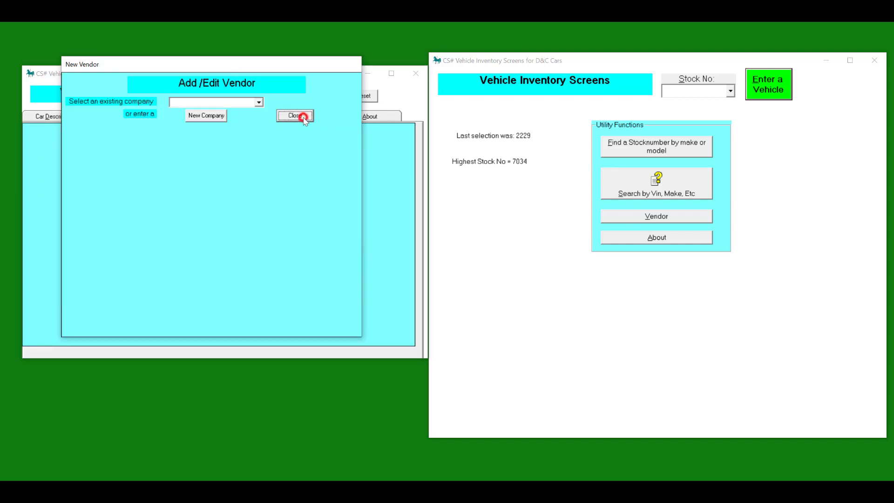
{"action": "left_click", "coordinate": [258, 102]}
{"action": "left_click", "coordinate": [217, 124]}
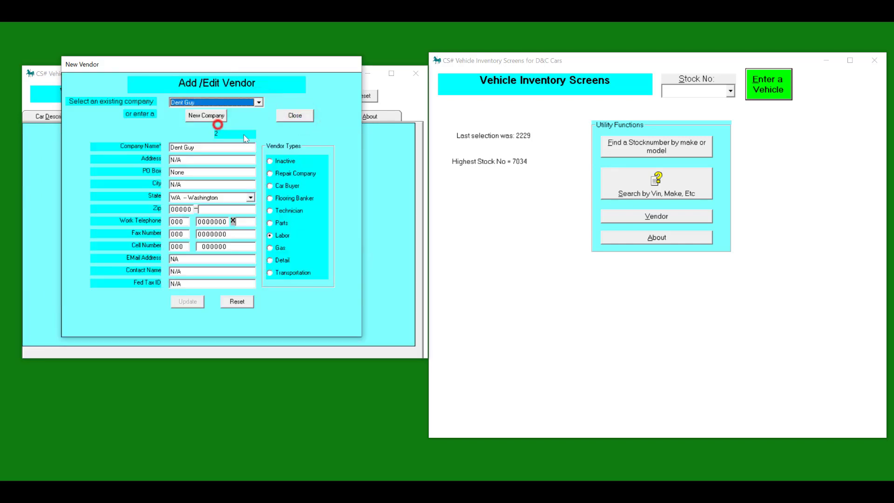
{"action": "left_click", "coordinate": [646, 217]}
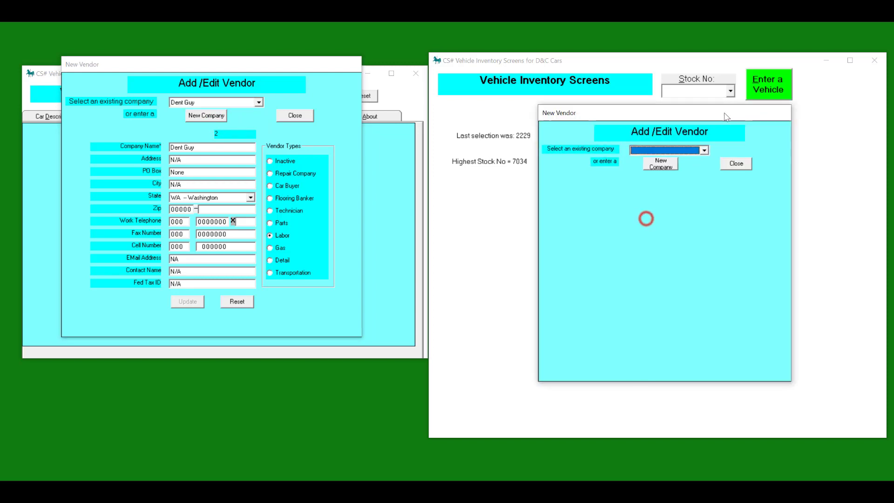
{"action": "left_click", "coordinate": [705, 150]}
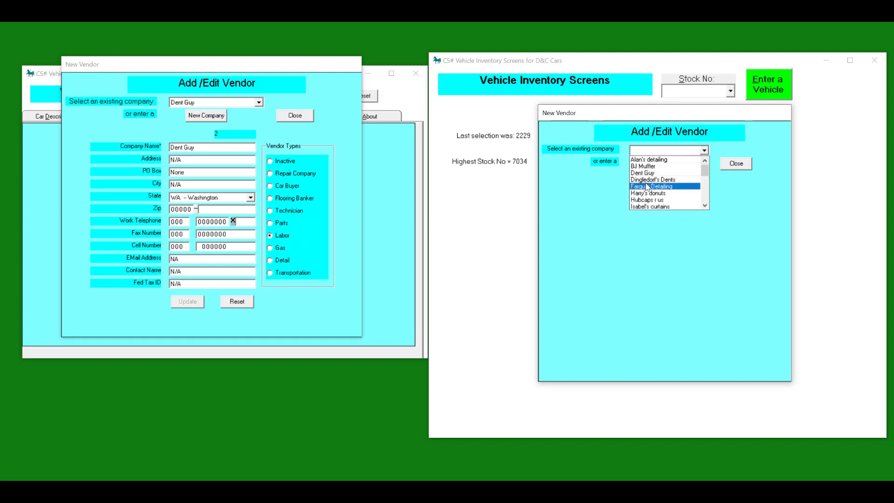
{"action": "left_click", "coordinate": [644, 173]}
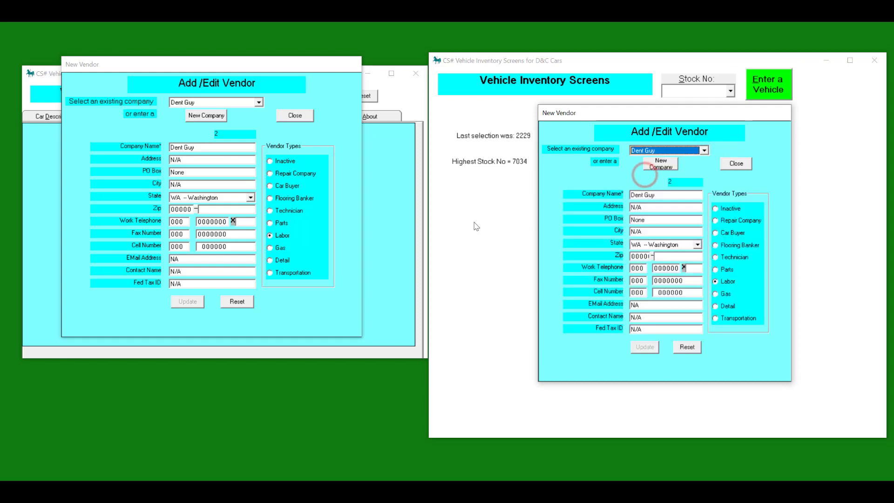